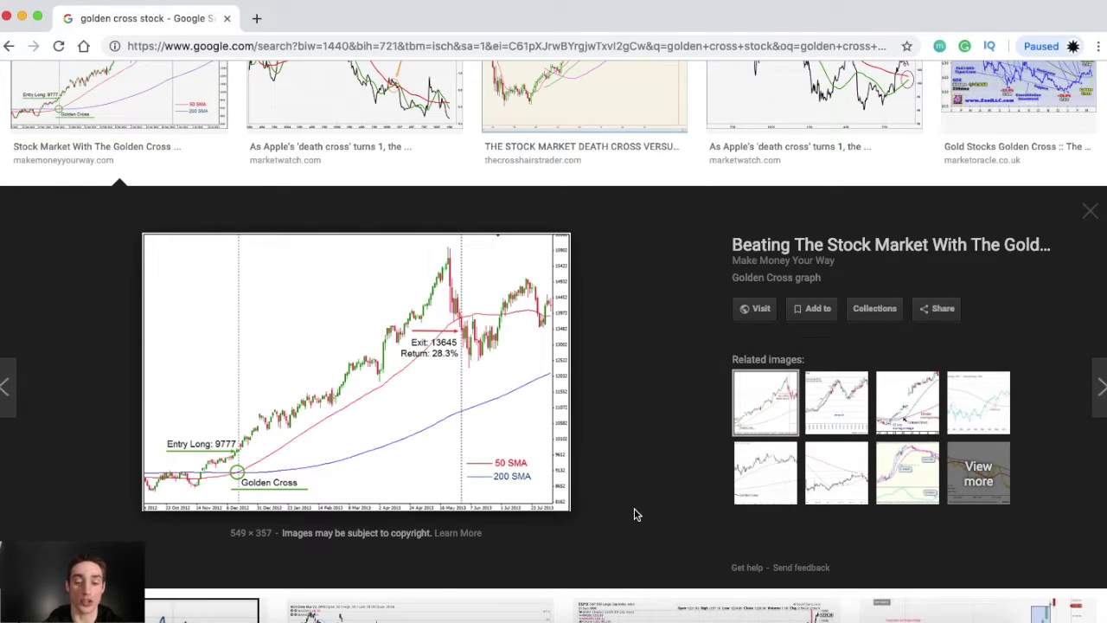
Switch to thinkorswim and start a new scan query from the Scan menu.
left_click(640, 610)
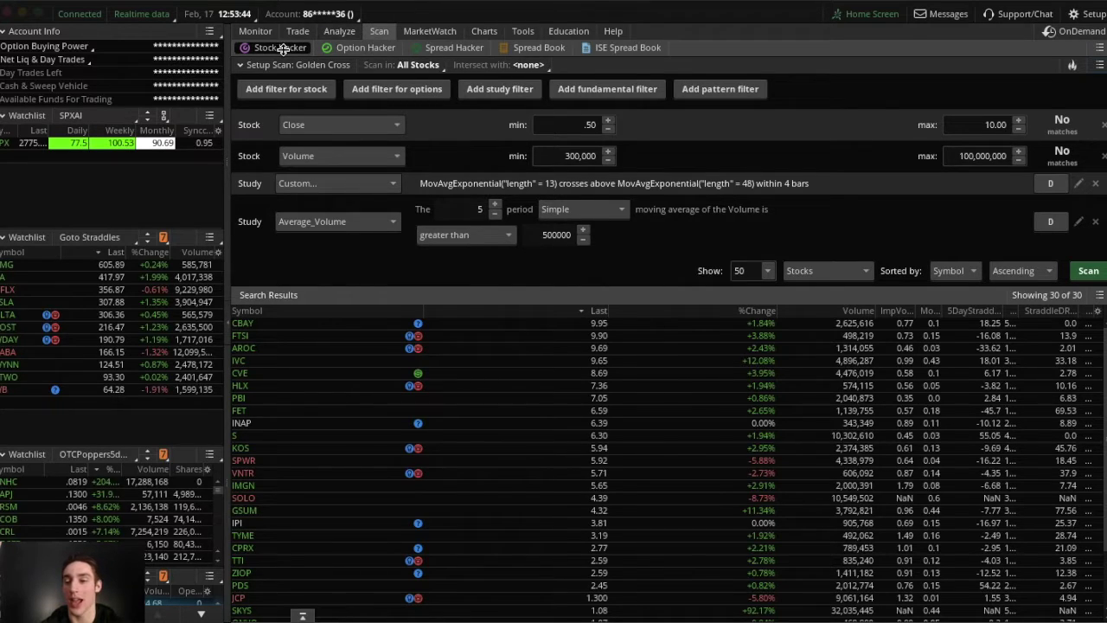
left_click(1100, 66)
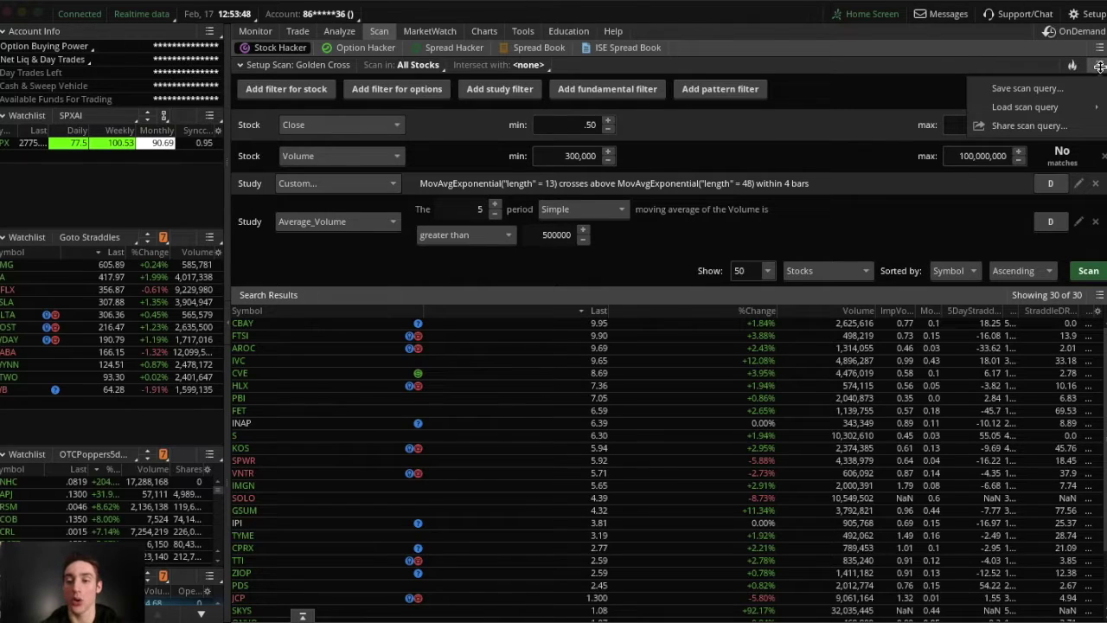
mouse_move(1047, 105)
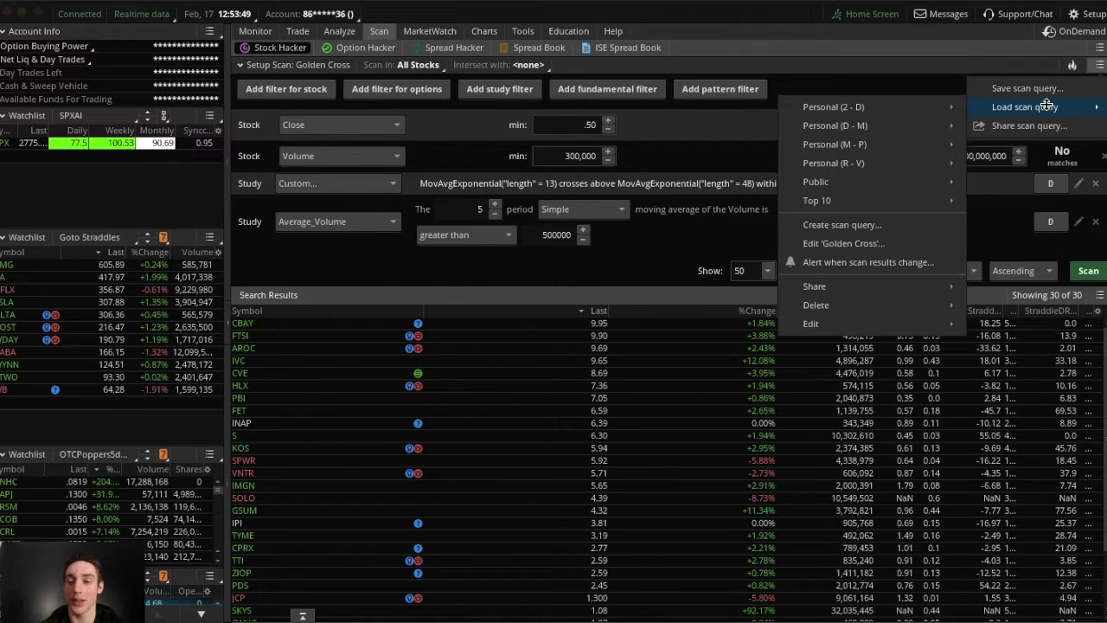
left_click(883, 225)
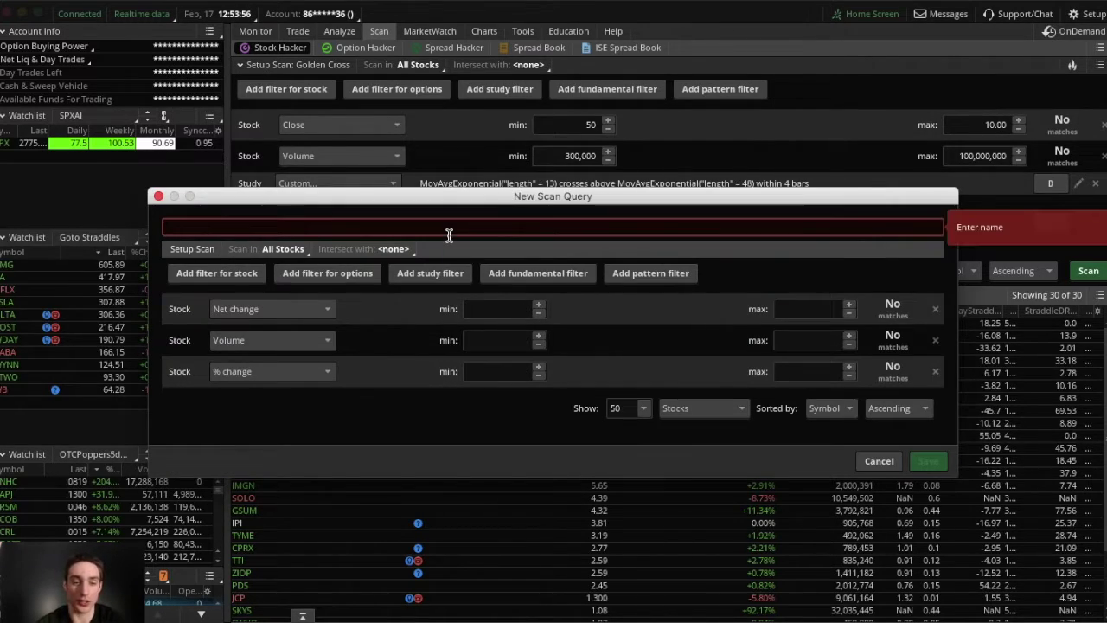
Name the scan 'Golden Cross' and make its first filter use Close price.
type("Golden Cros")
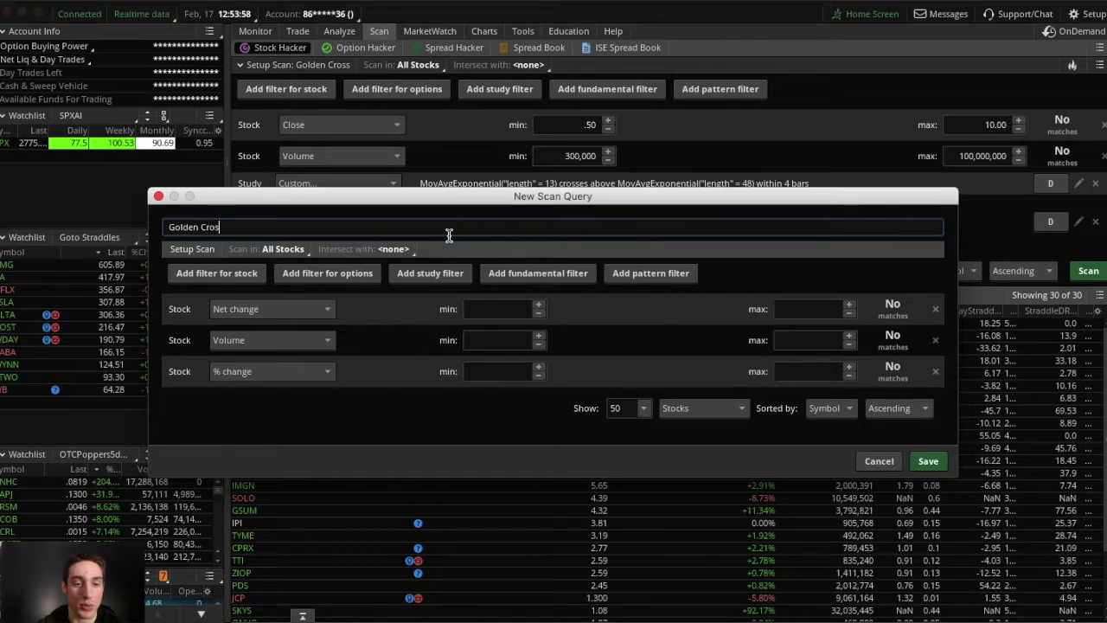
type("s")
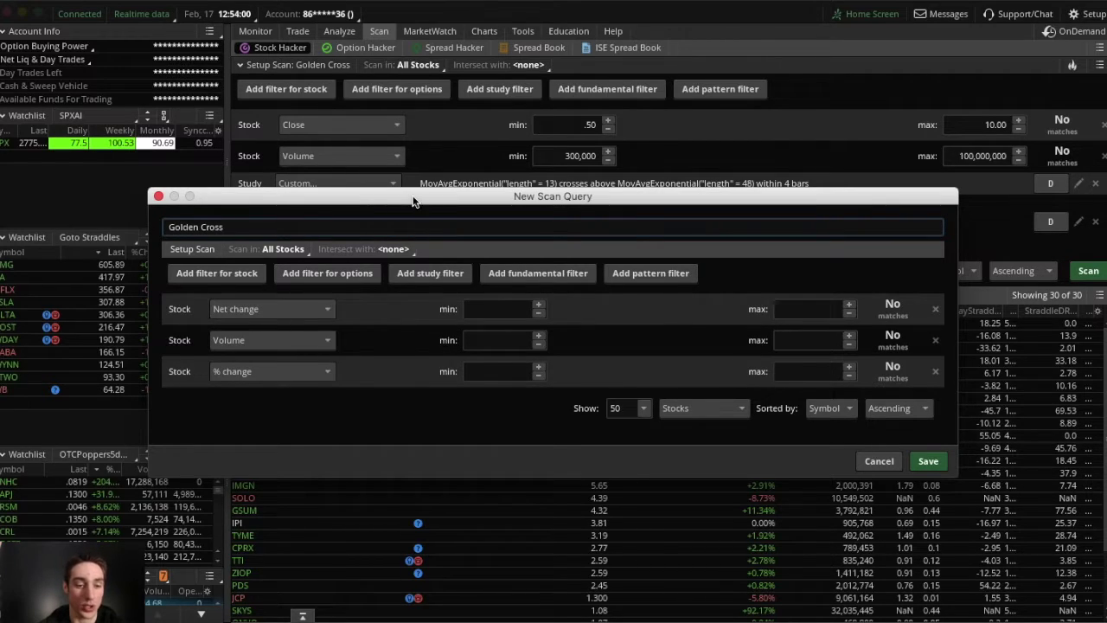
left_click_drag(413, 201, 415, 248)
left_click(272, 358)
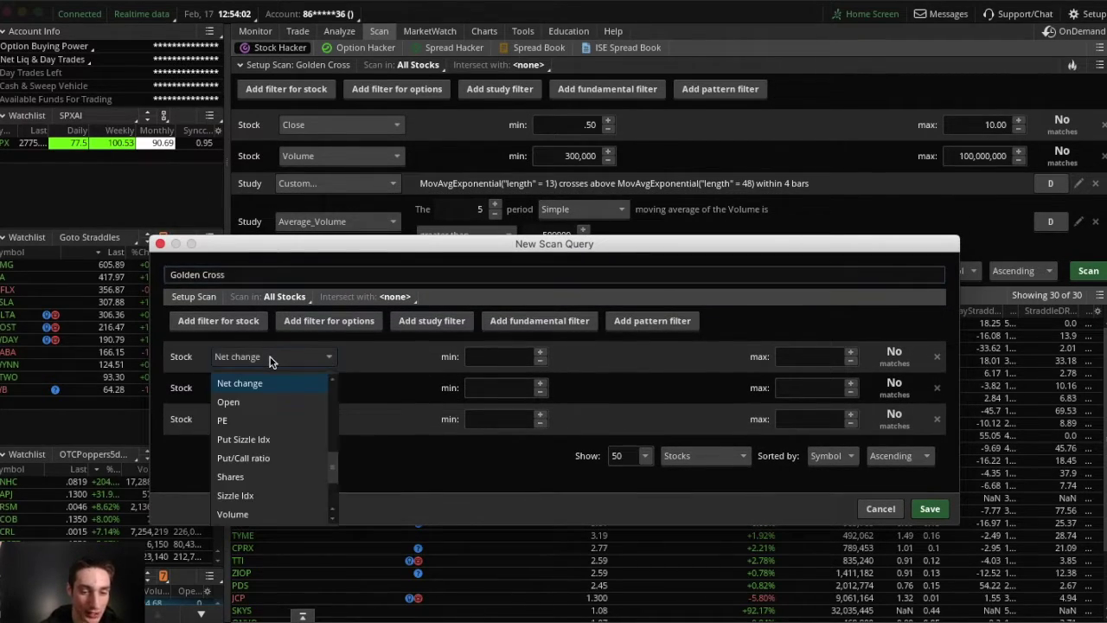
left_click_drag(332, 470, 314, 421)
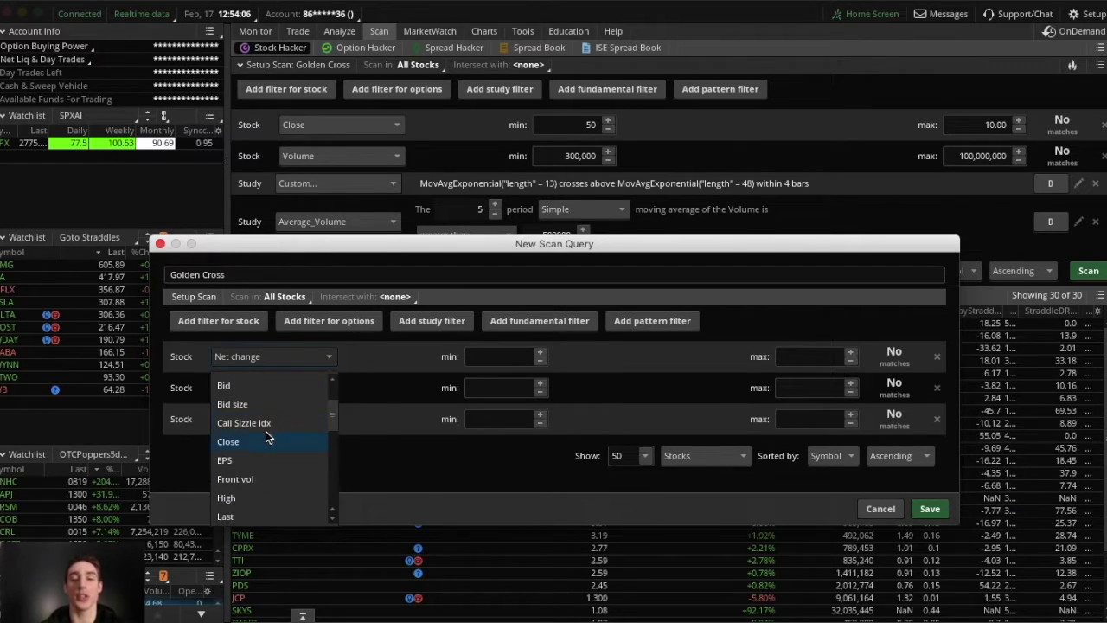
left_click(267, 434)
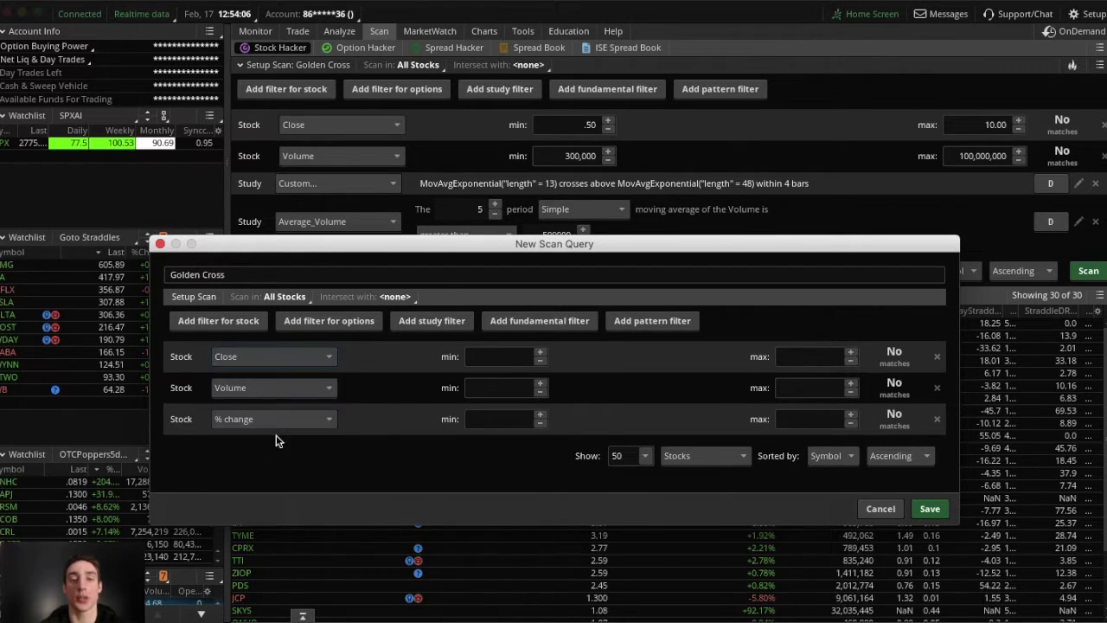
Set the Close filter range to a minimum of .50 and a maximum of 100.
left_click(490, 357)
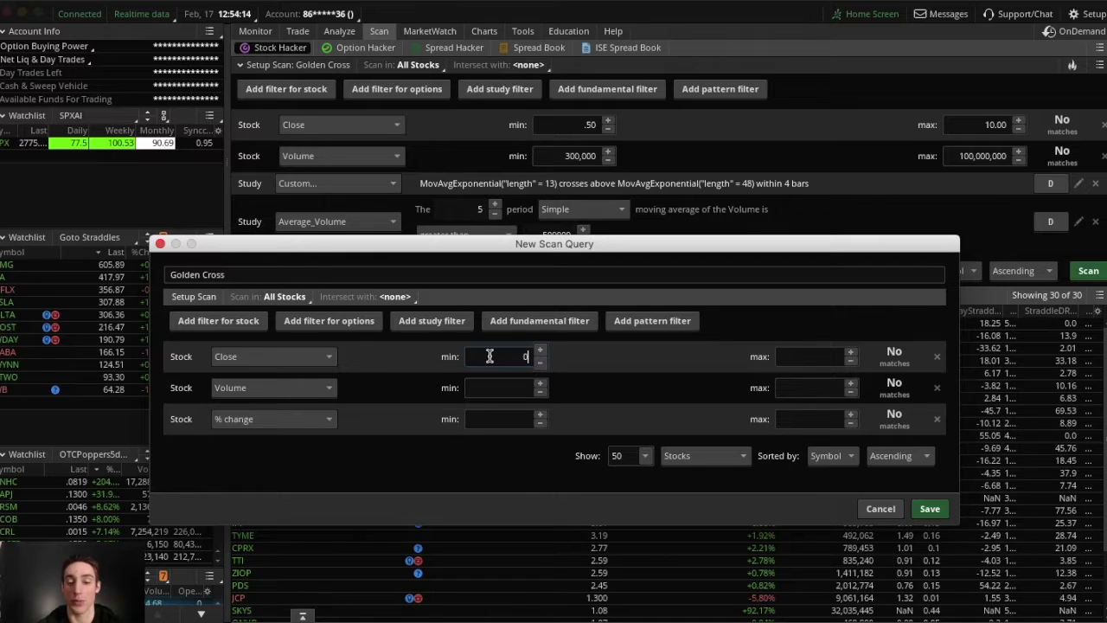
type("10")
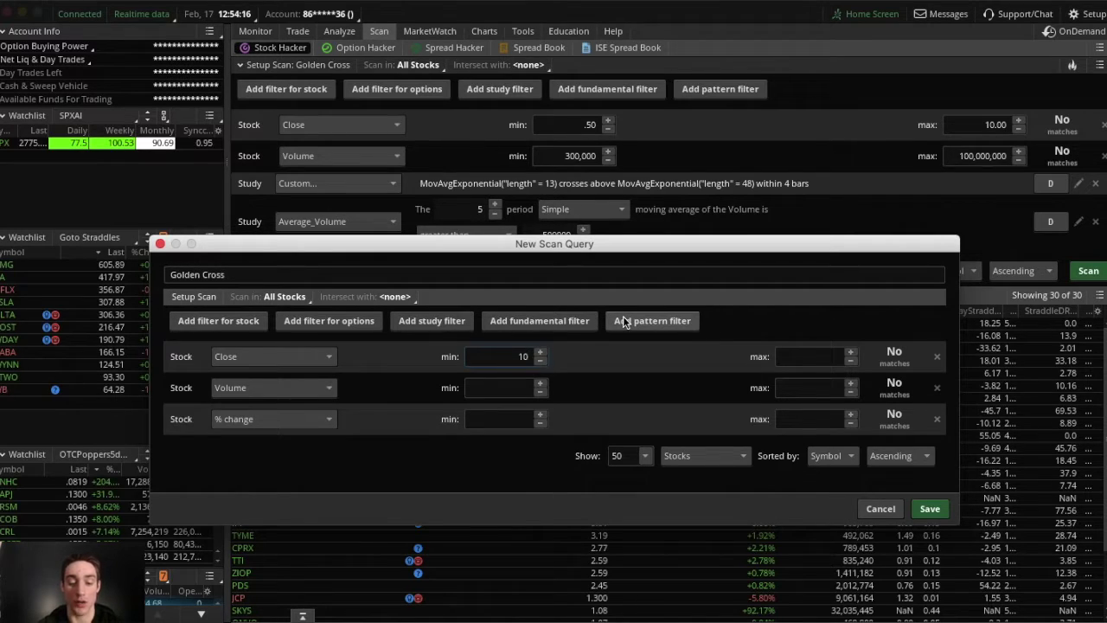
key("BackSpace")
key("BackSpace")
type("5")
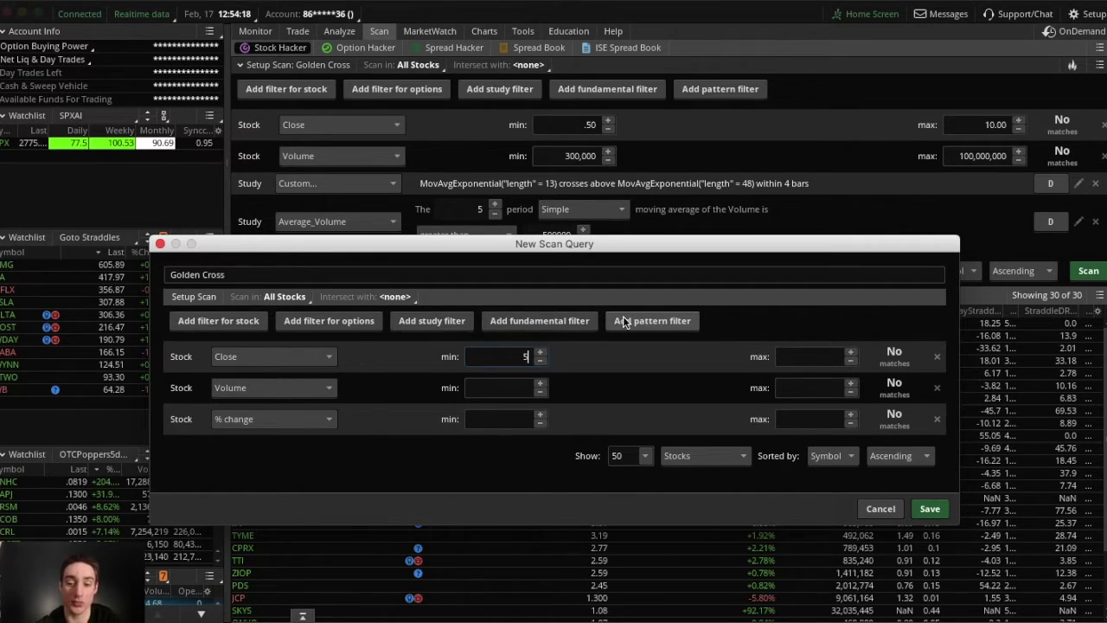
left_click(813, 358)
type("10000")
key("Return")
type("100")
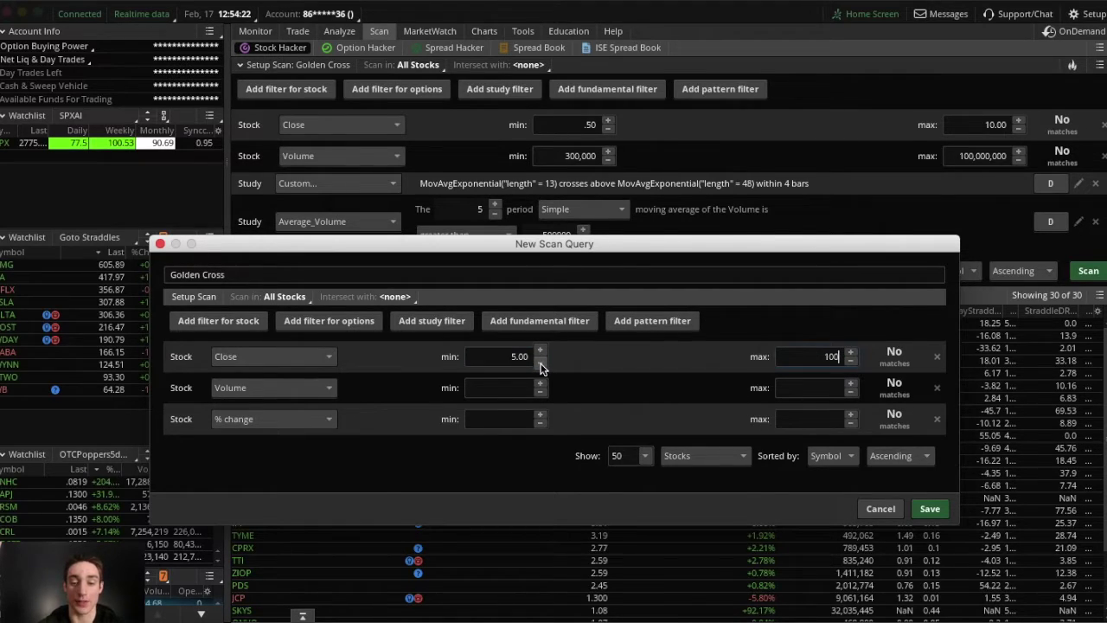
left_click(497, 357)
double_click(497, 358)
type(".5")
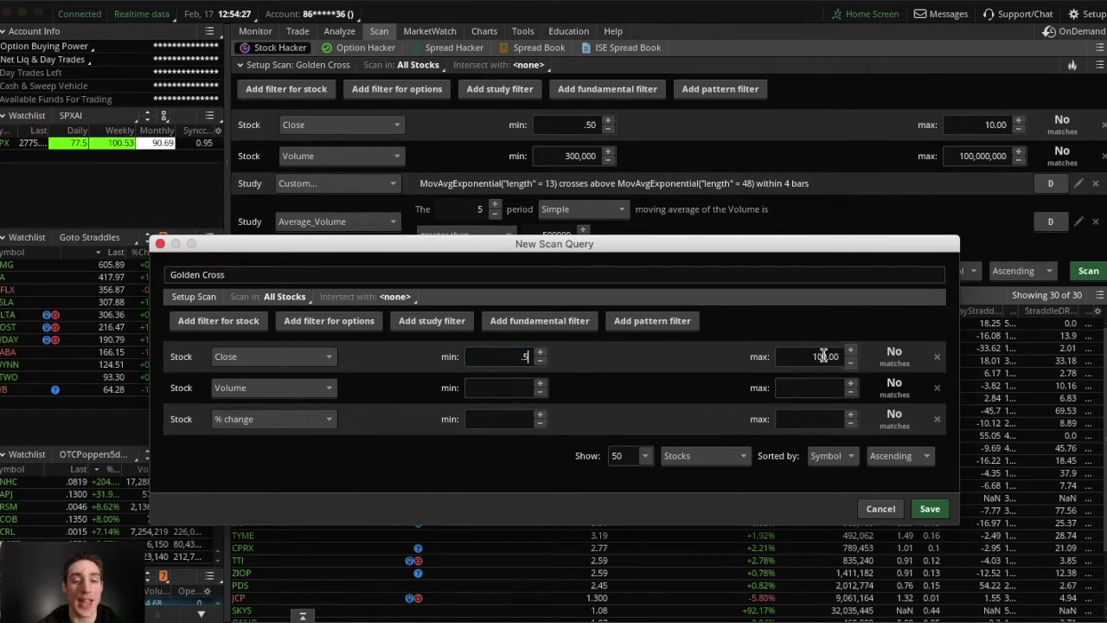
Set the Volume filter minimum to 300000.
left_click(476, 389)
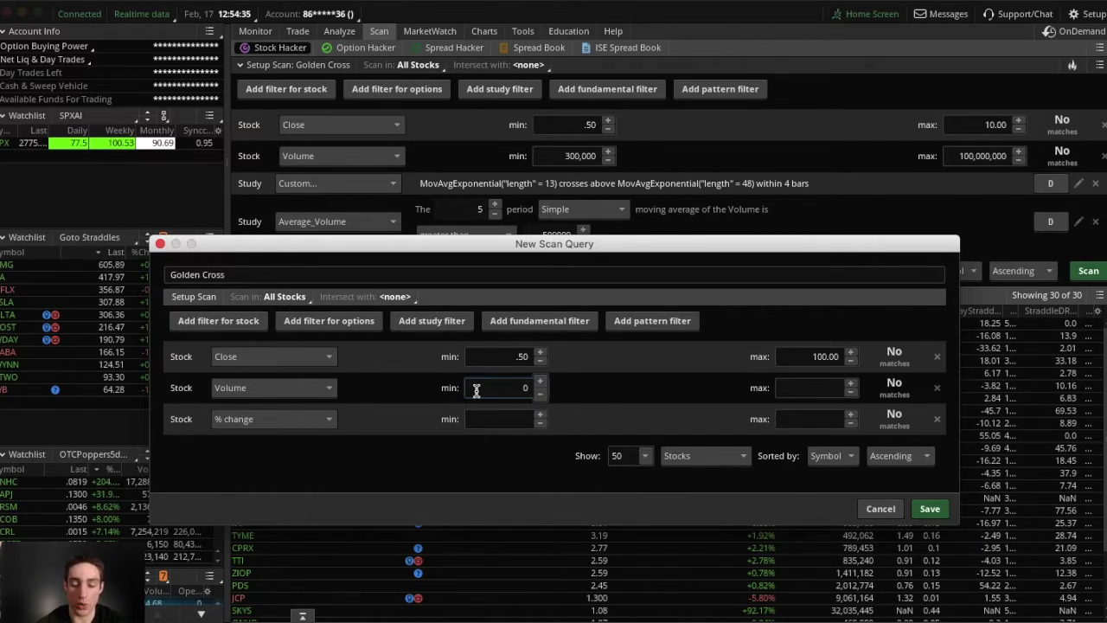
key("BackSpace")
type("300000")
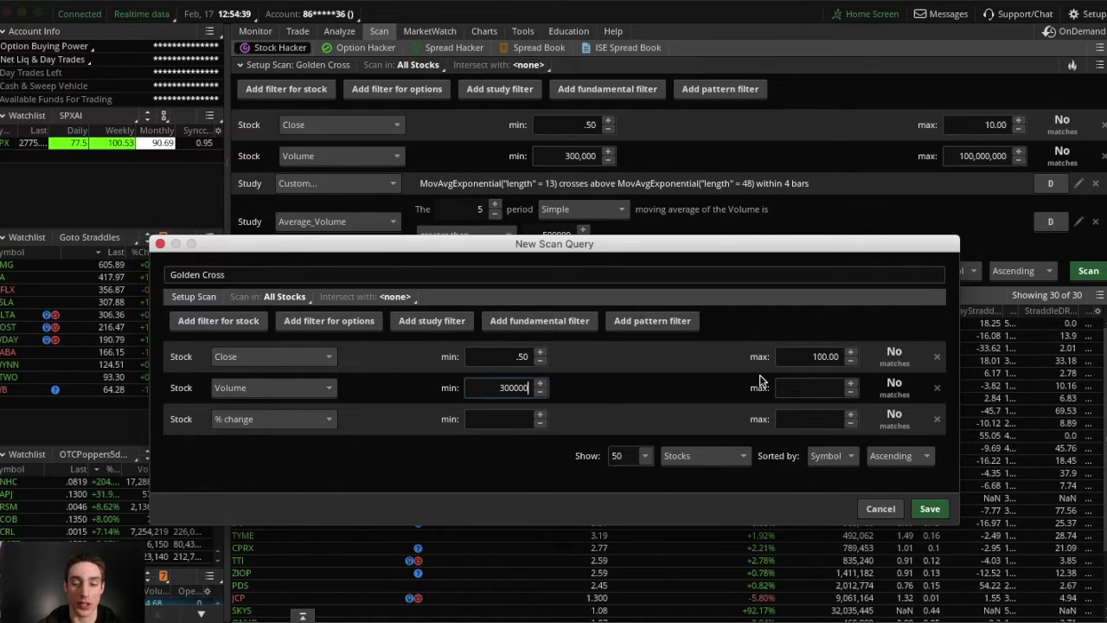
Remove the % change filter from the scan.
left_click(310, 420)
left_click(309, 420)
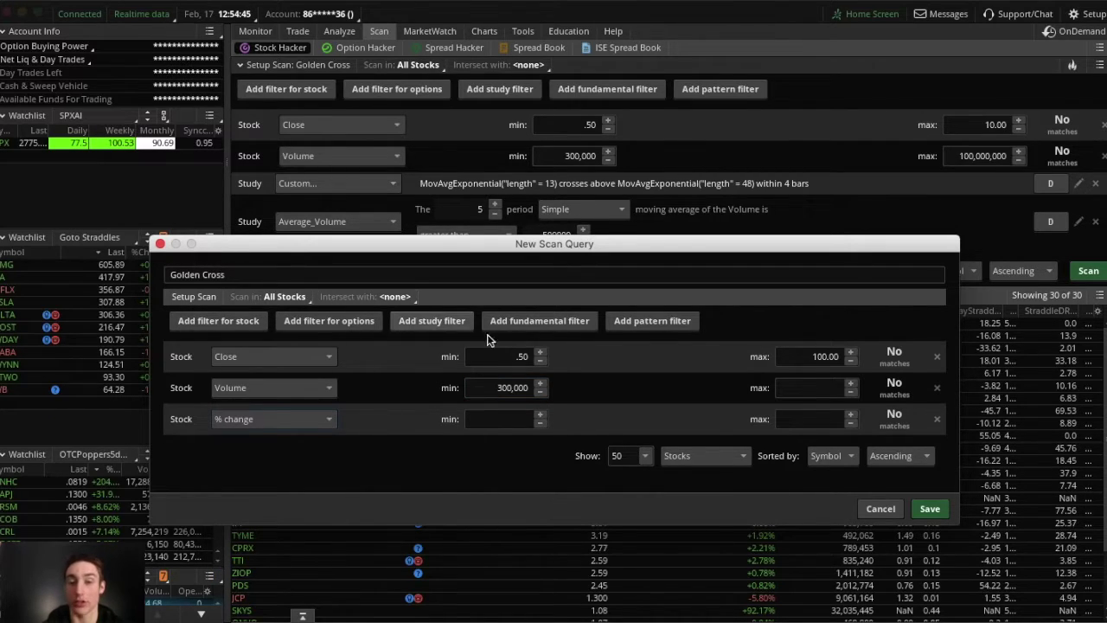
left_click(937, 419)
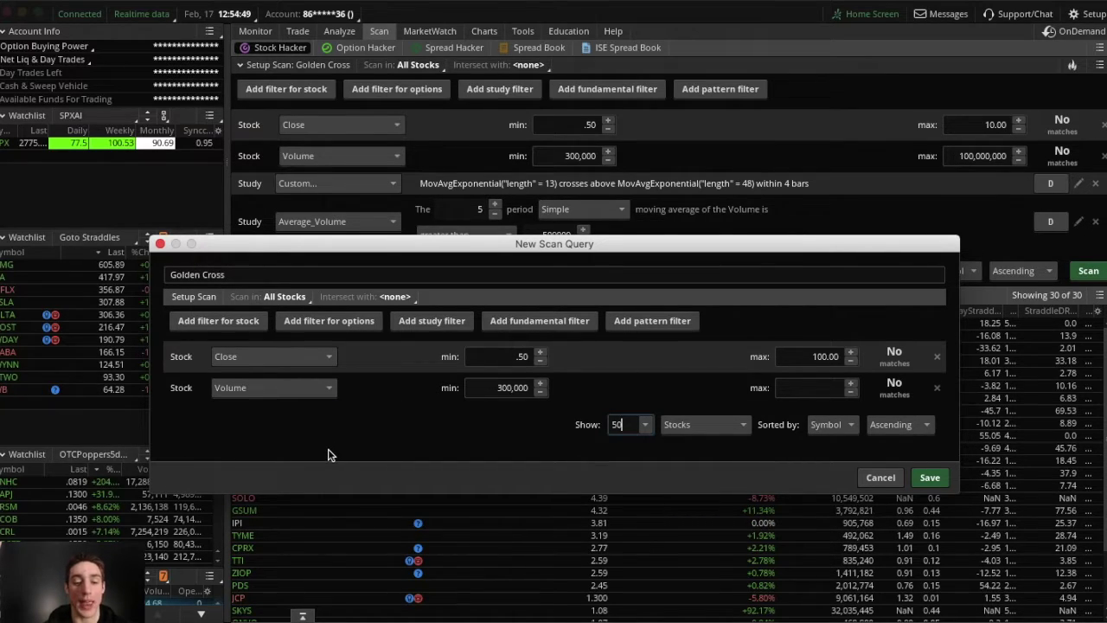
Add a new study filter and turn it into a Custom condition.
left_click(428, 323)
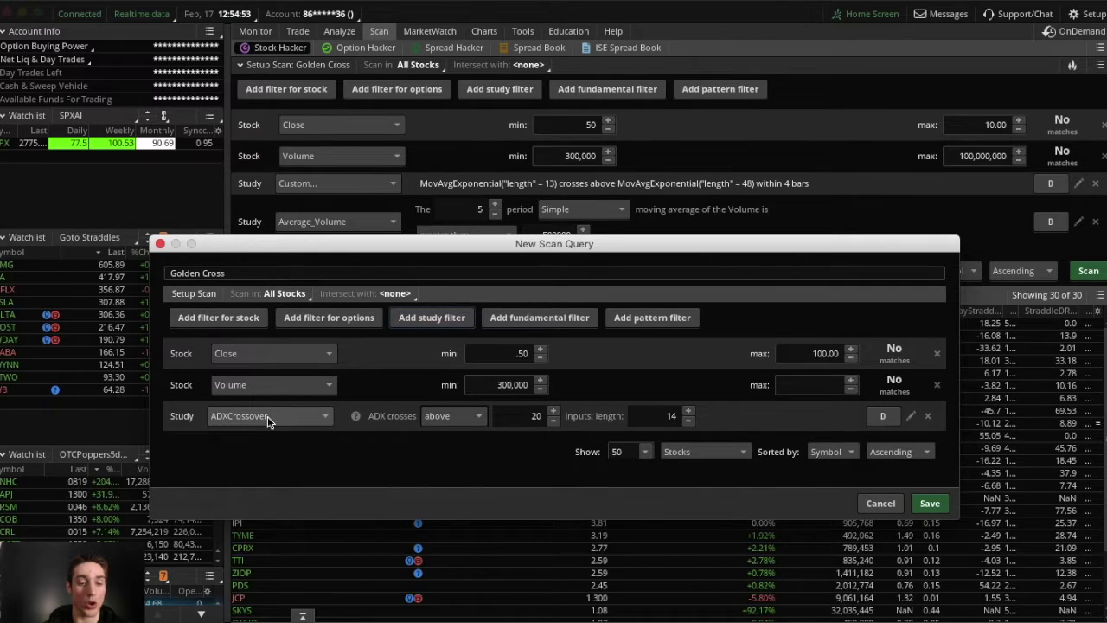
left_click(268, 416)
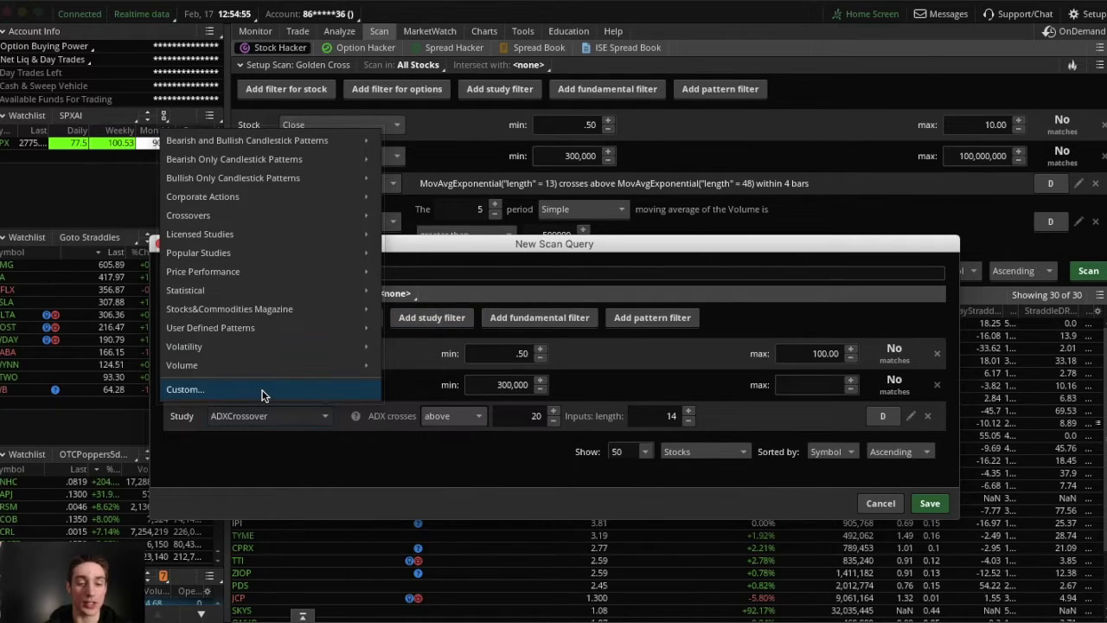
left_click(262, 394)
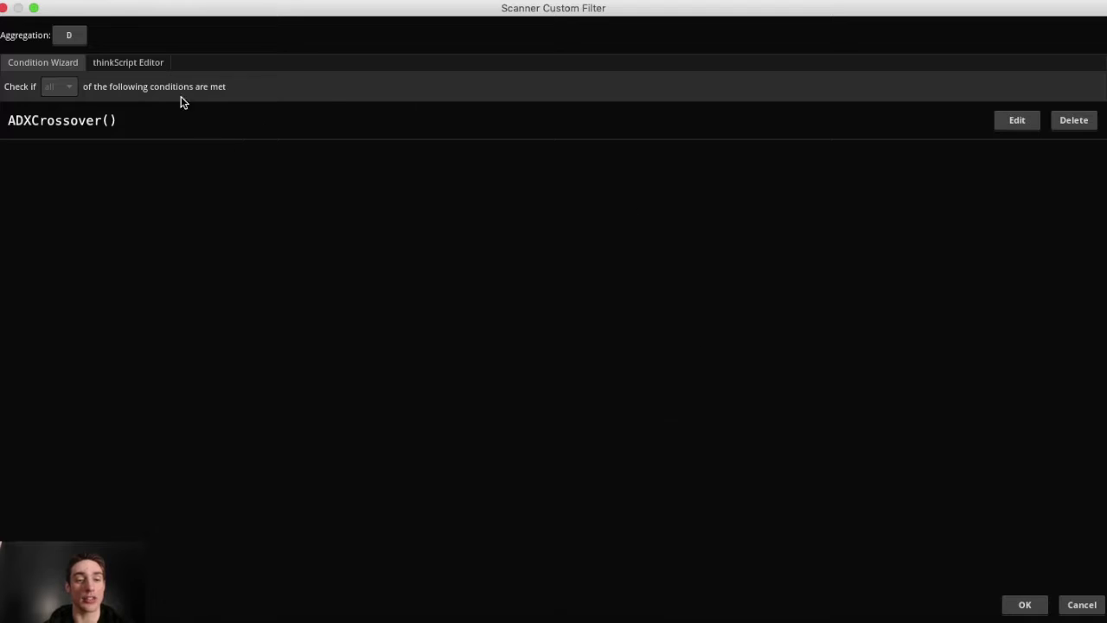
Replace the ADXCrossover() script with EMA 13 crossing above EMA 48 within 4 bars.
left_click(128, 64)
left_click(309, 232)
key("super+a")
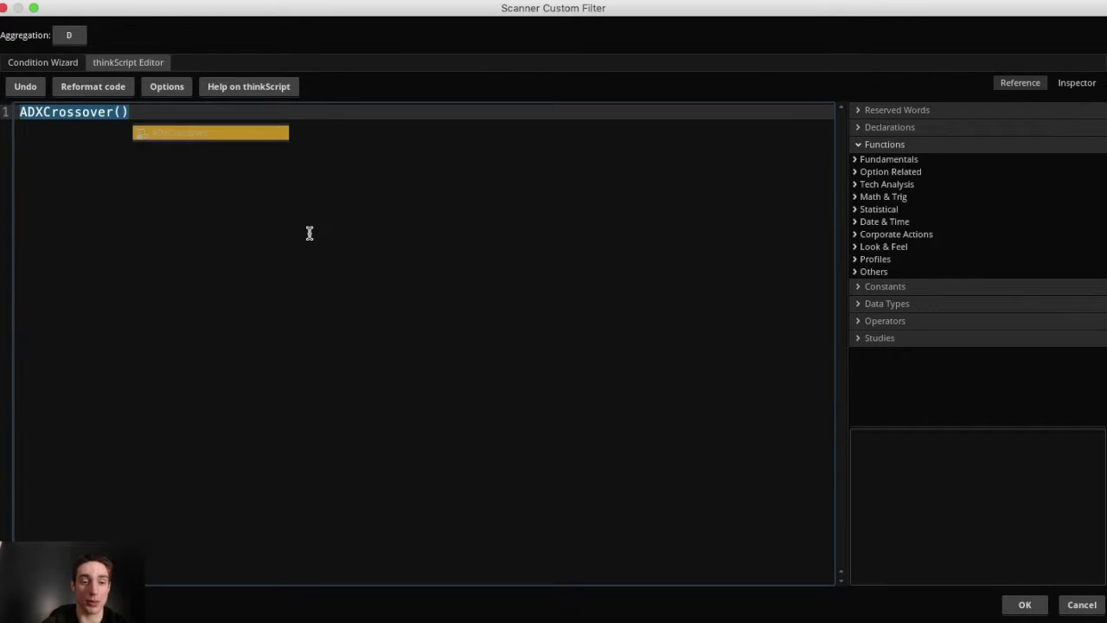
key("BackSpace")
type("MovAvgExponential(\"length\" = 13) crosses above MovAvgExponential(\"length\" = 48) within 4 bars")
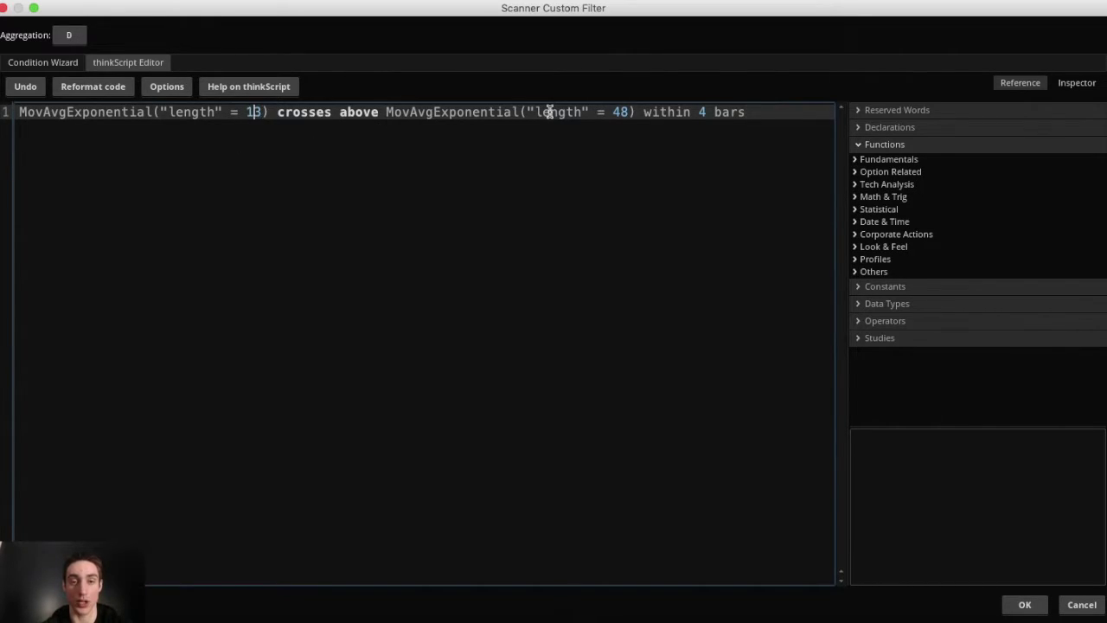
left_click(631, 114)
left_click(245, 152)
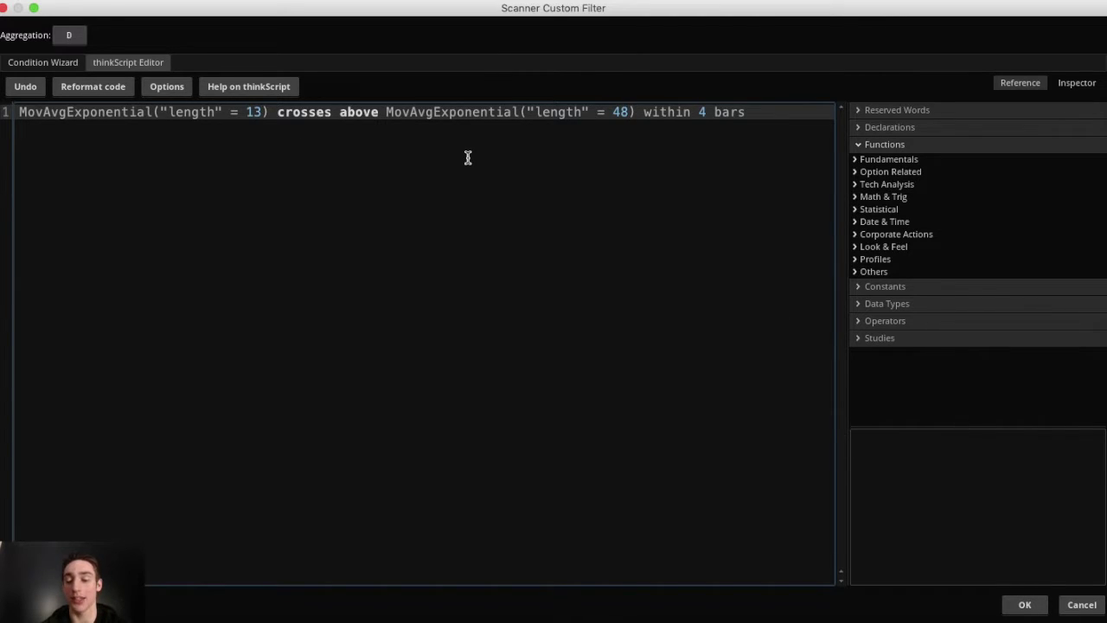
left_click(1025, 605)
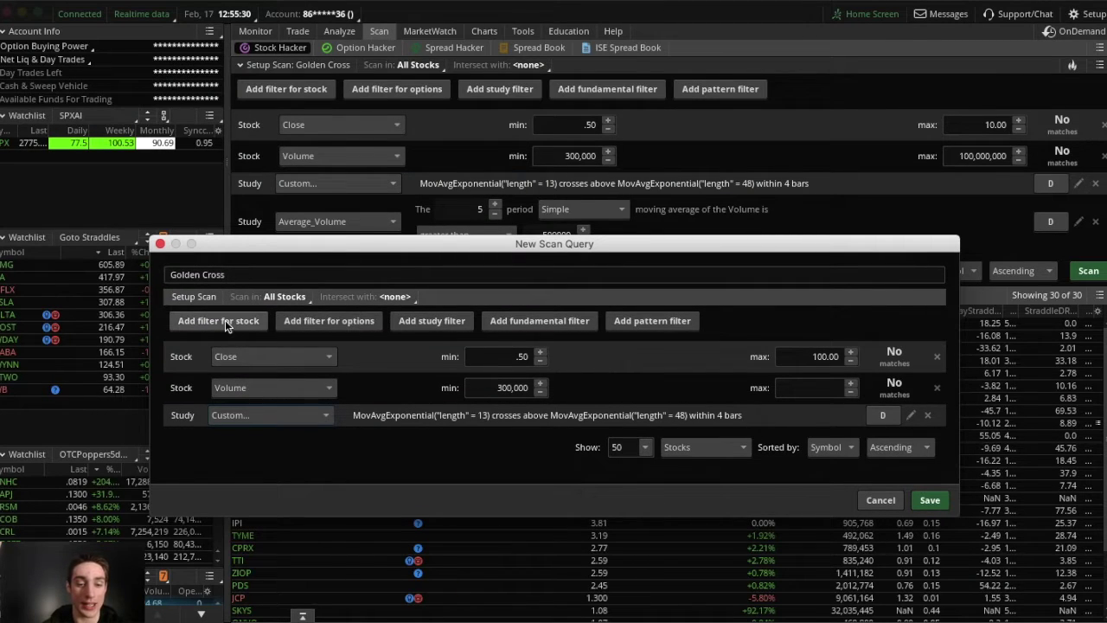
Add an Average_Volume filter with period 5 and threshold 500000, then close the dialog.
left_click(432, 320)
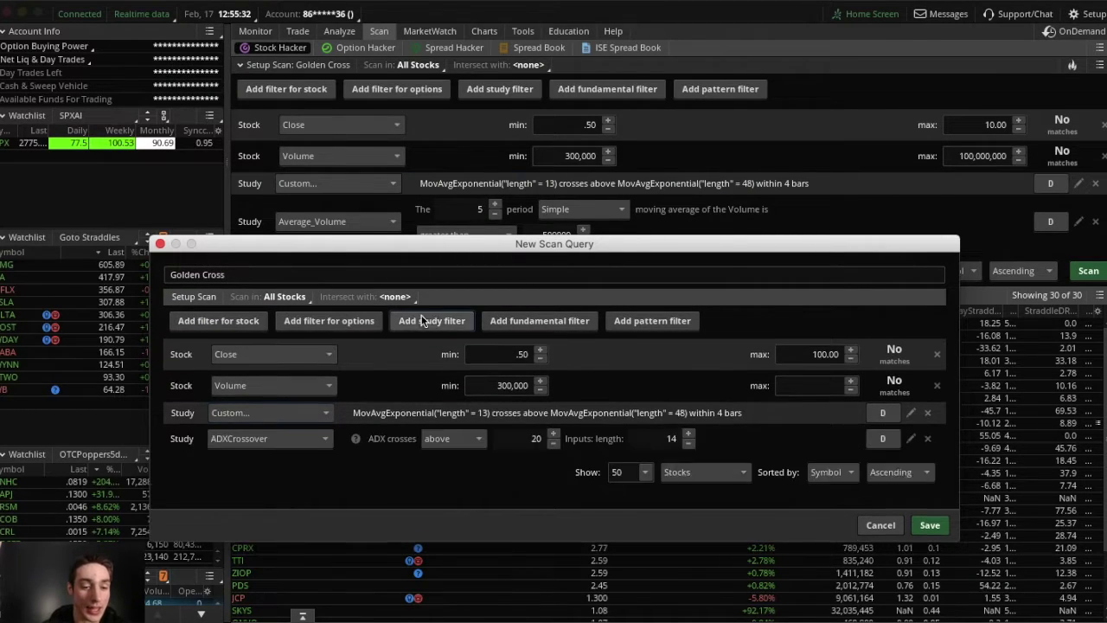
left_click(230, 438)
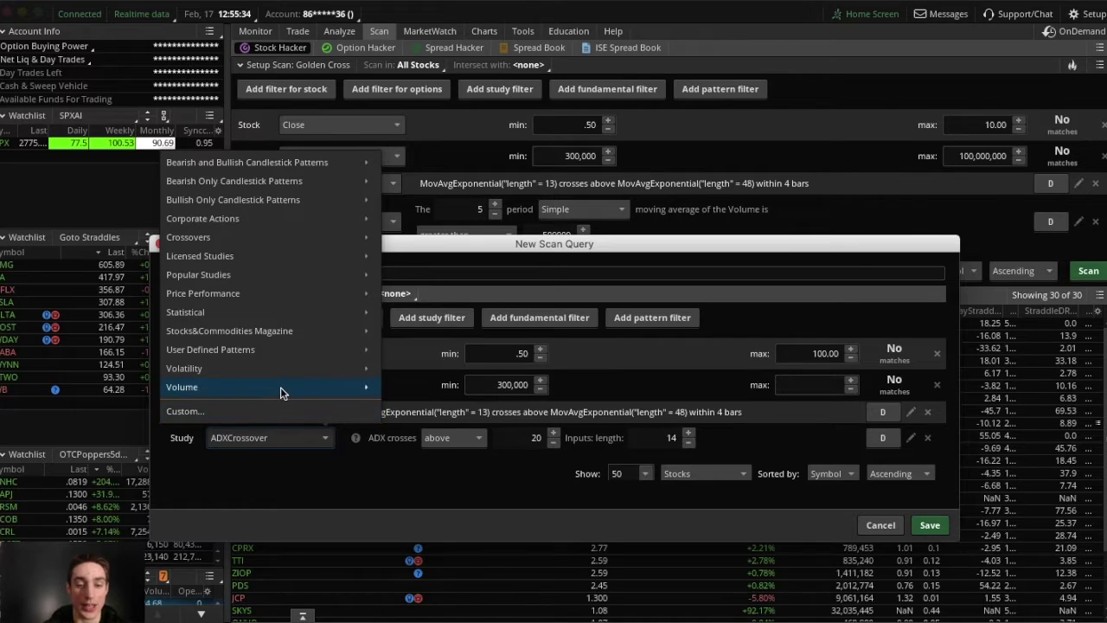
mouse_move(280, 389)
left_click(420, 387)
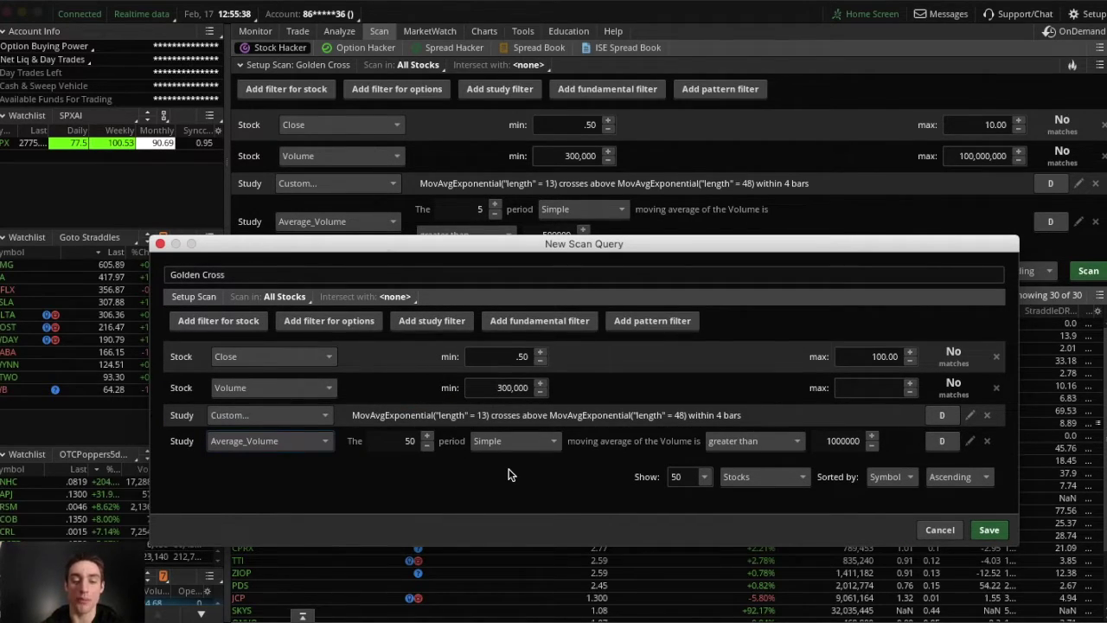
left_click(403, 441)
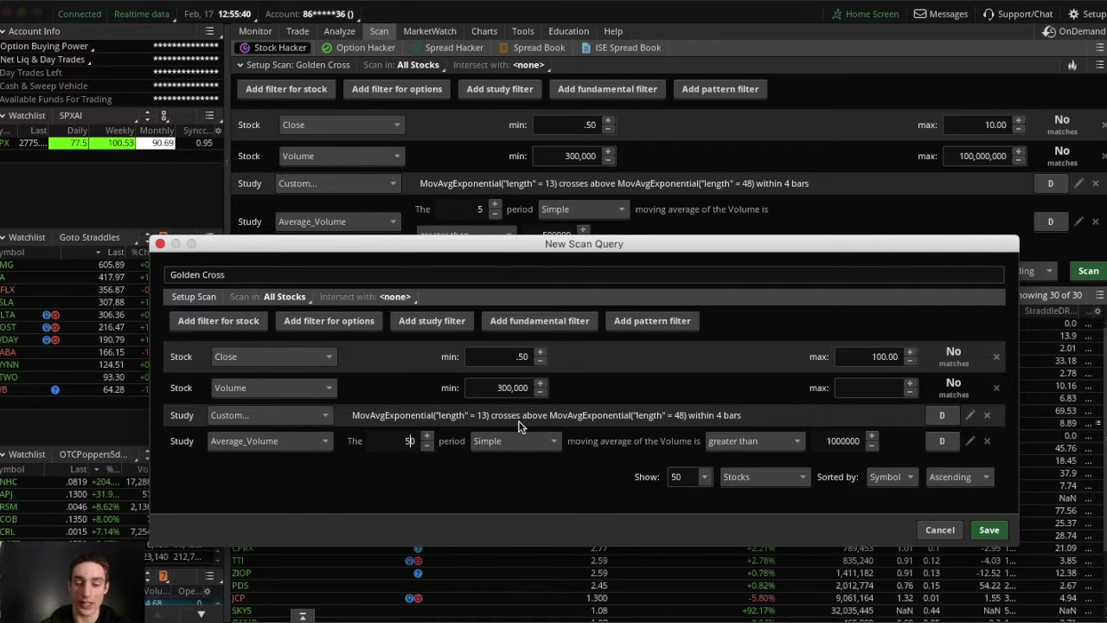
key("BackSpace")
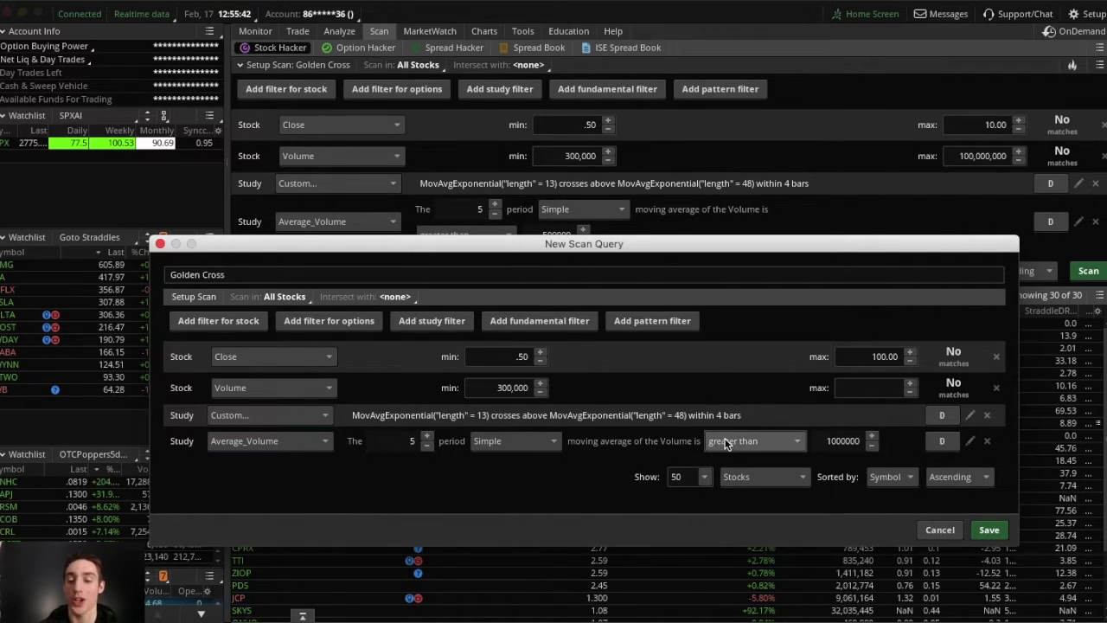
double_click(833, 441)
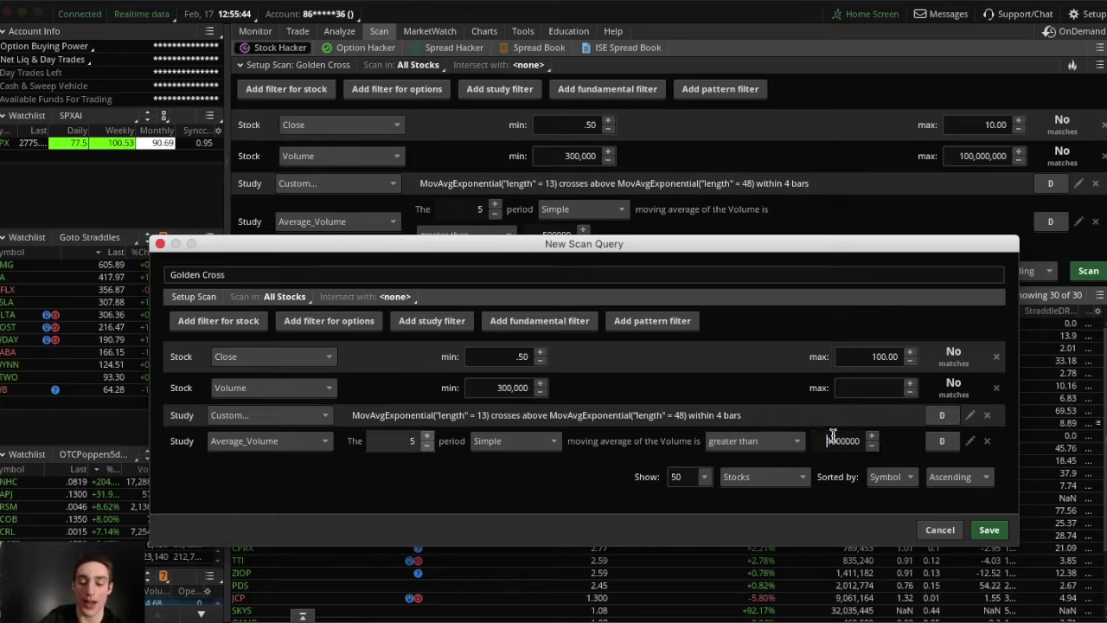
type("500000")
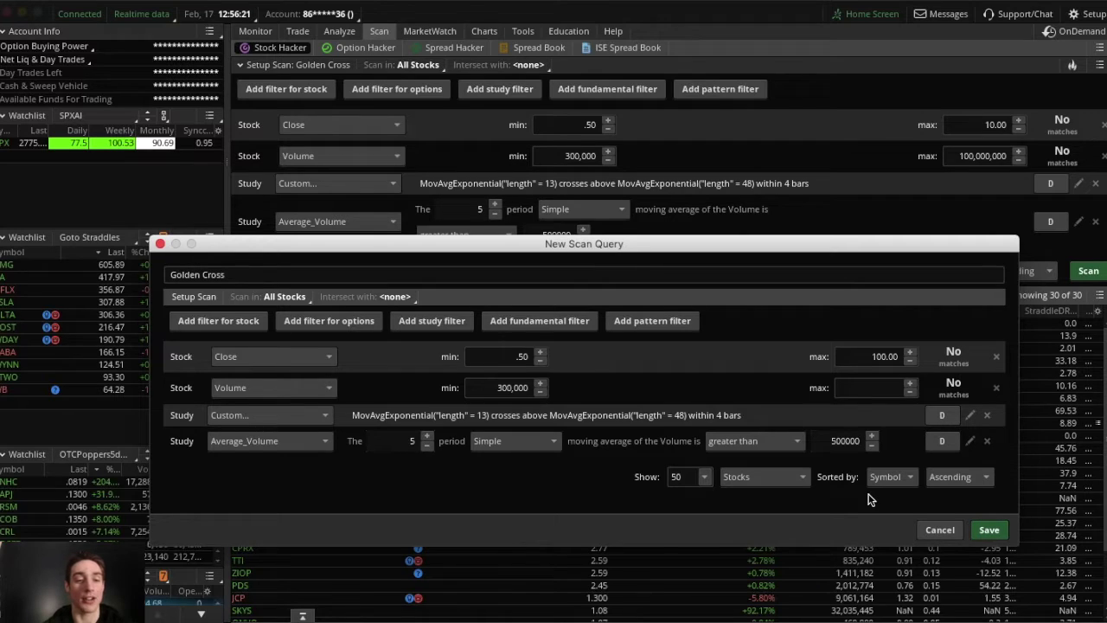
left_click(160, 245)
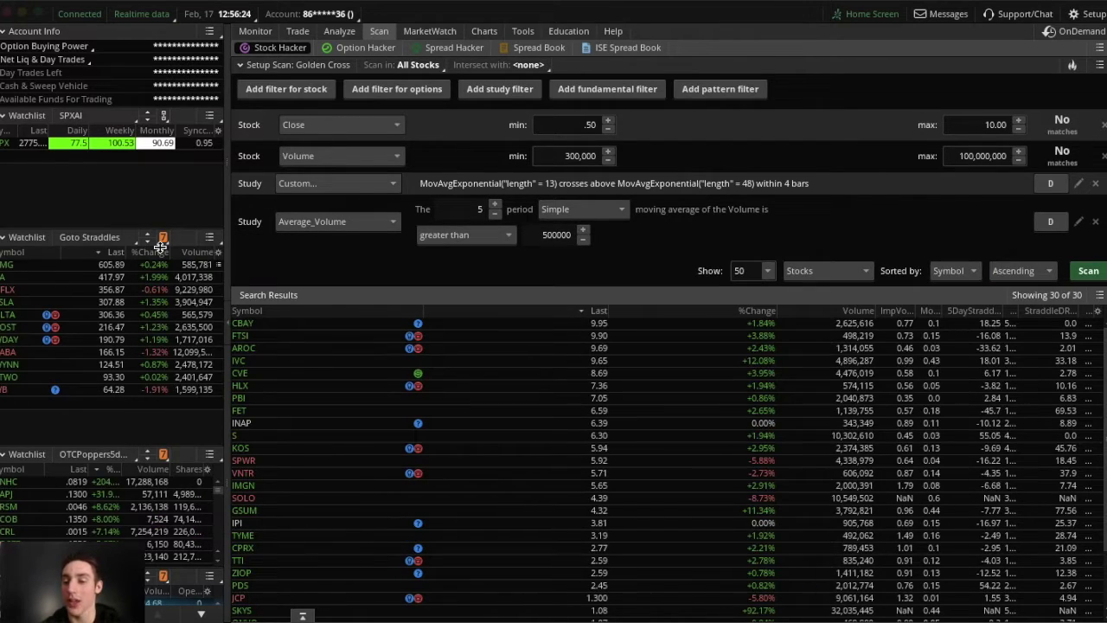
Run the Golden Cross scan and look over the results list.
left_click(1088, 270)
scroll(475, 414, "down", 2)
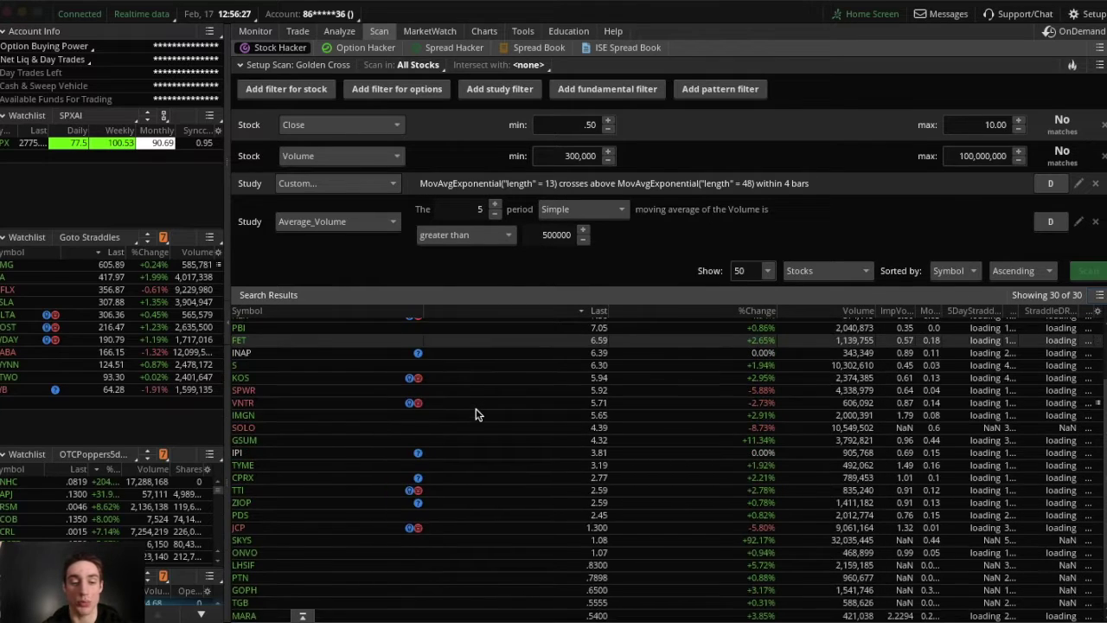
scroll(475, 415, "up", 2)
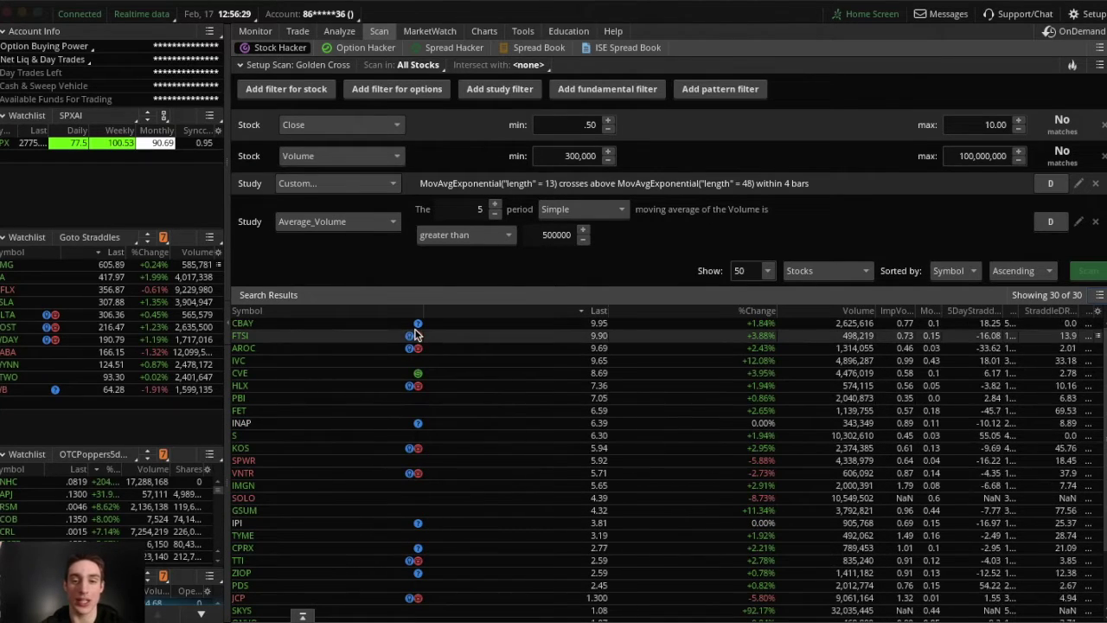
Open a chart of FTSI on the Charts page.
left_click(484, 31)
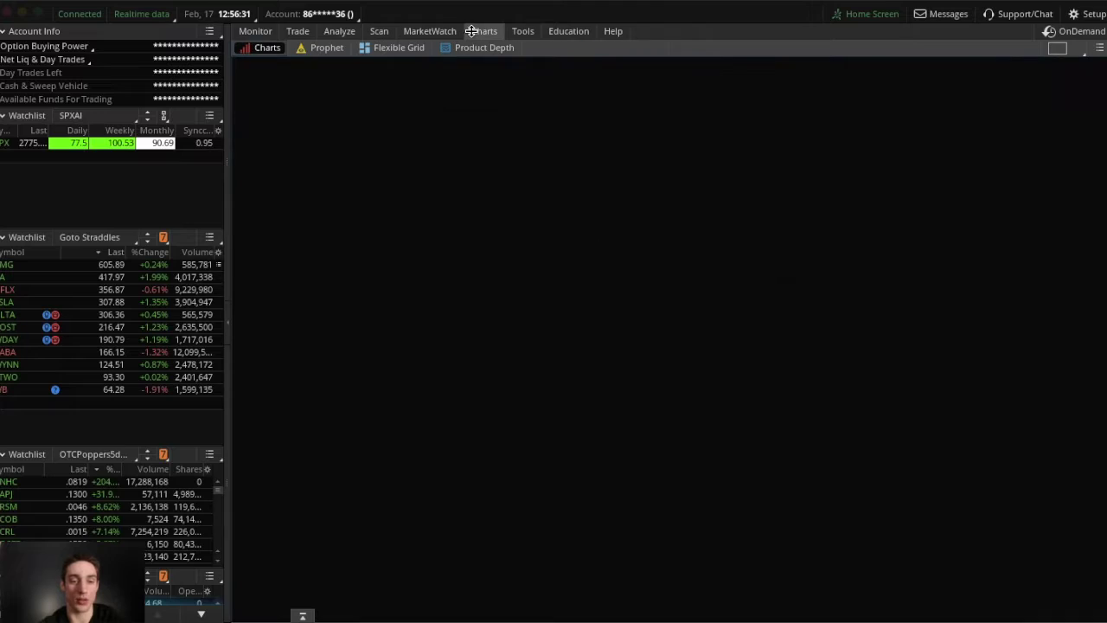
left_click(268, 65)
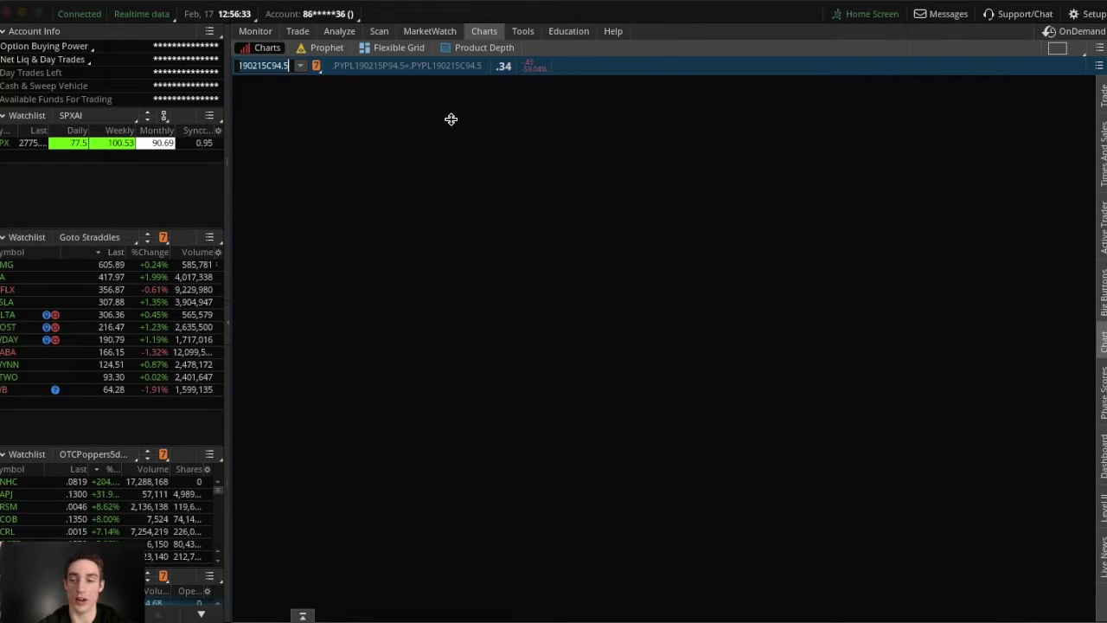
type("FTSI")
key("Return")
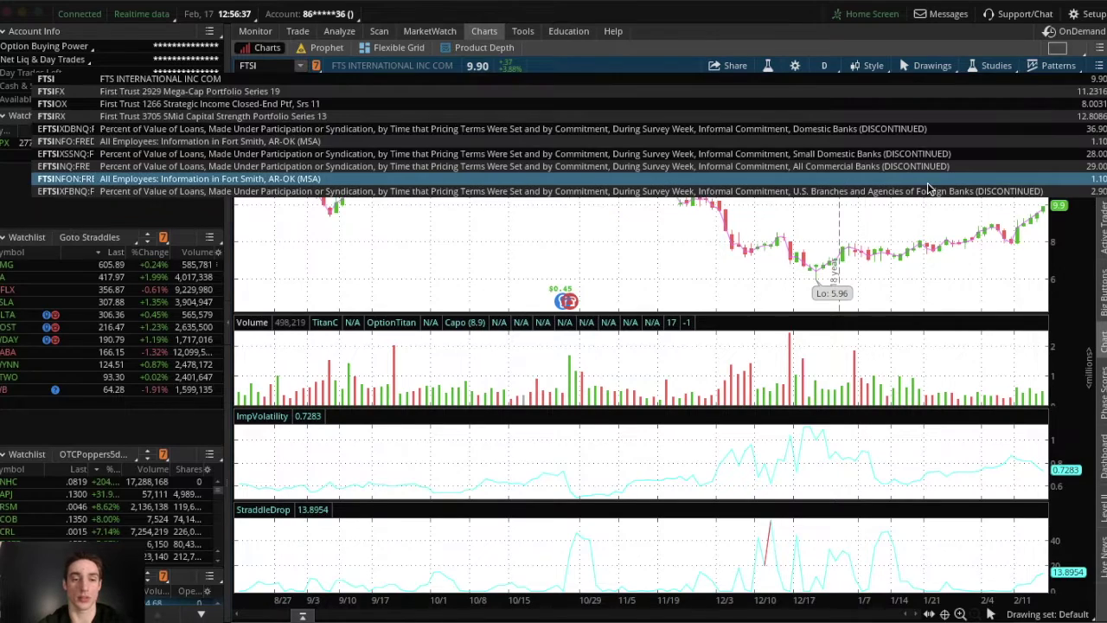
left_click(868, 181)
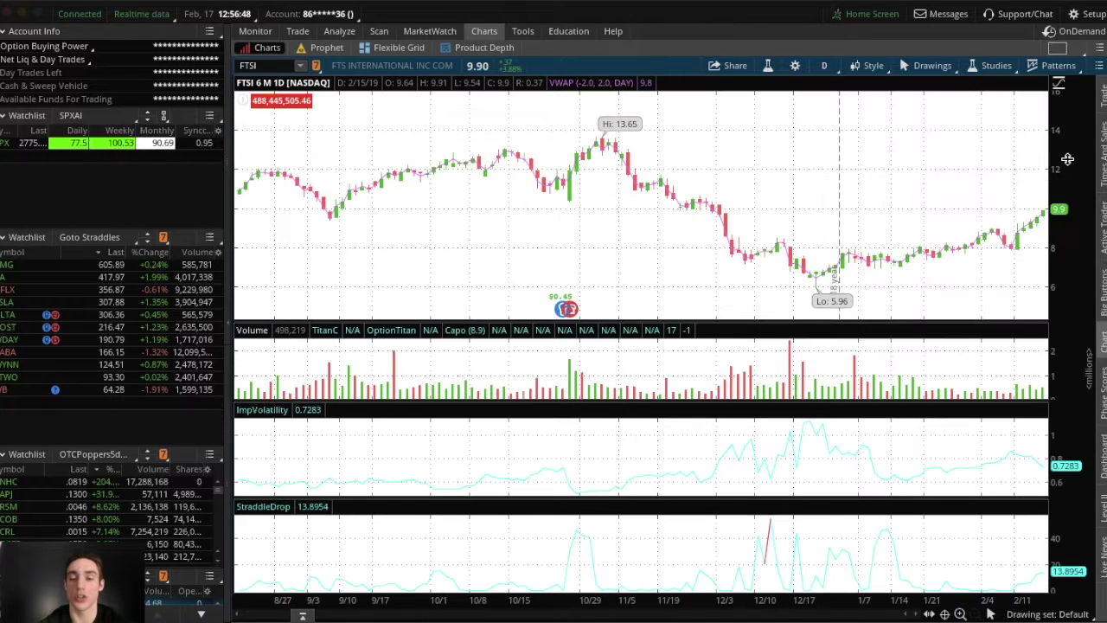